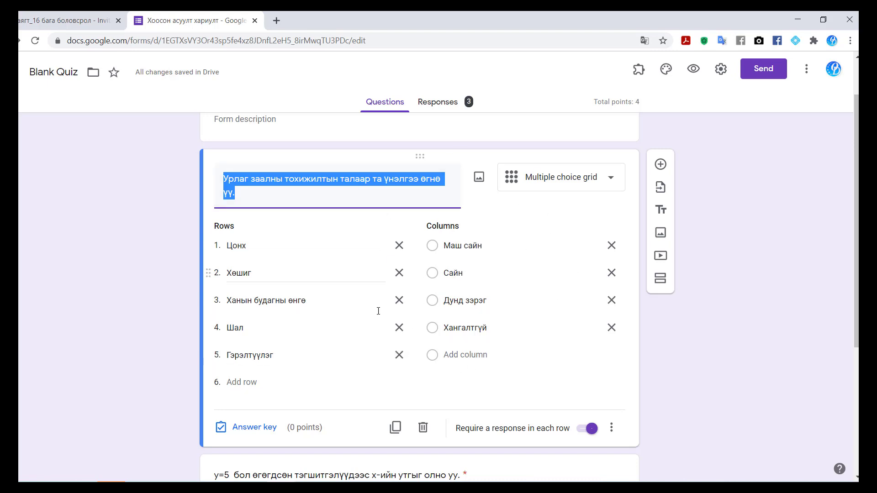
Step: Turn Shuffle row order off and back on for the art hall rating grid question
click(611, 428)
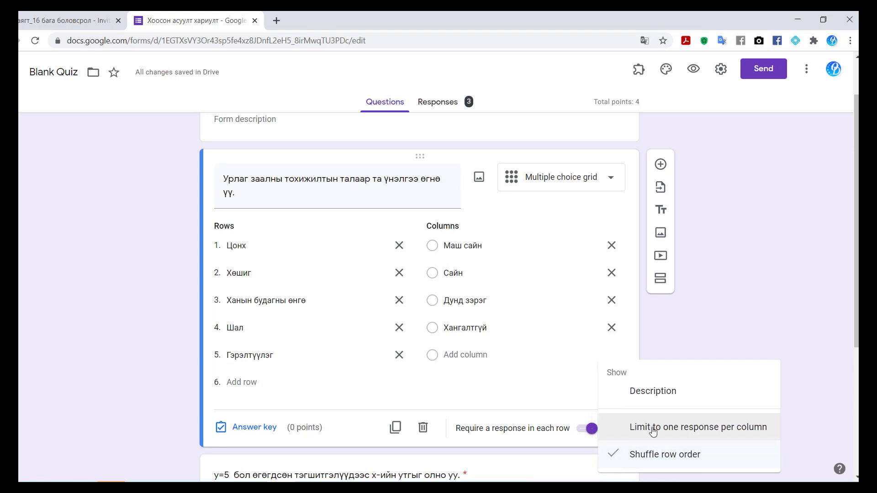
click(617, 453)
click(615, 430)
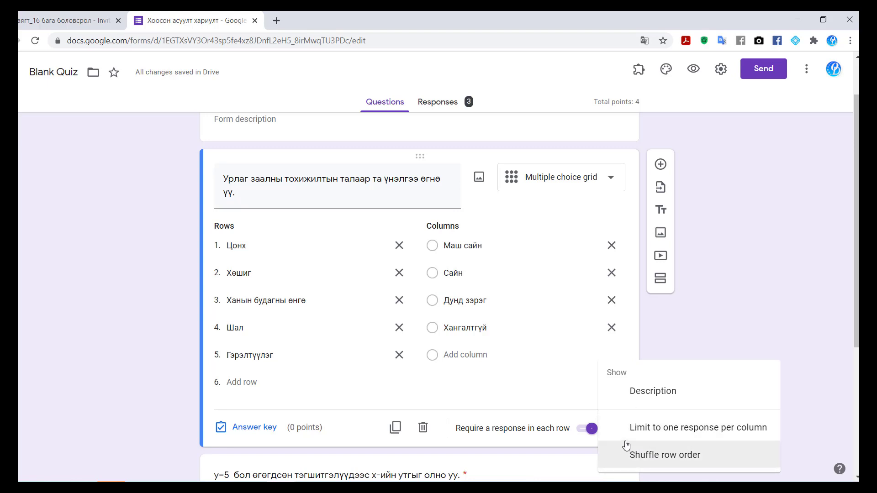
click(624, 457)
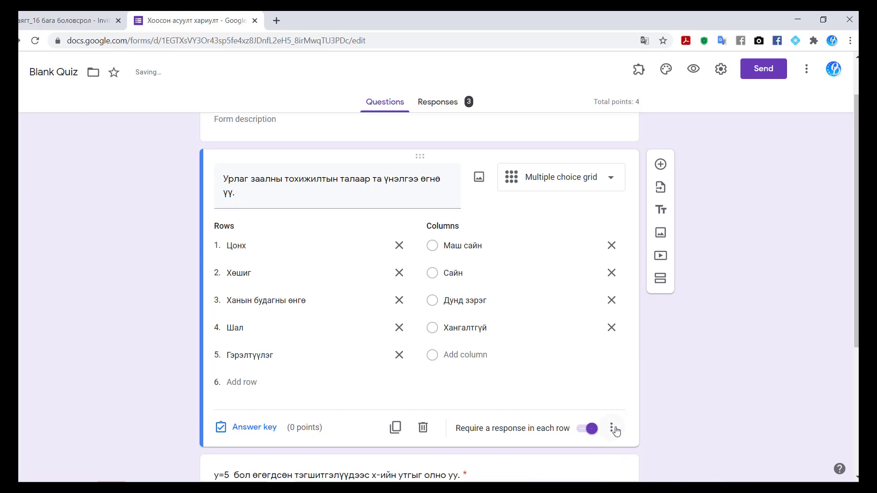
Step: Review the answer key and row points of the art hall rating question and close it
click(256, 428)
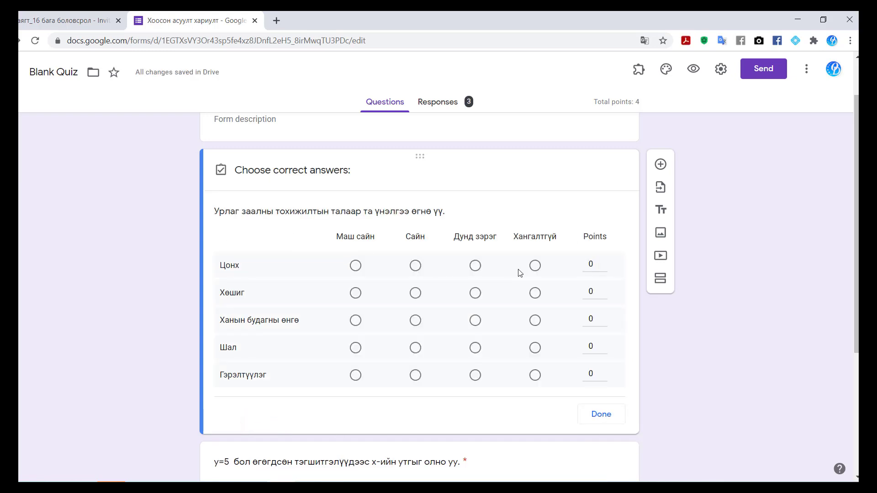
click(608, 421)
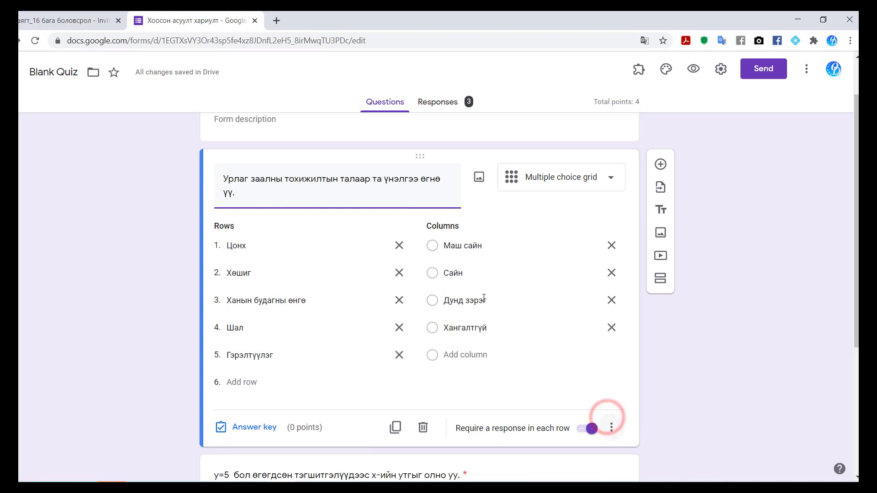
Step: Turn Limit to one response per column off and back on for the y=5 equation grid question
scroll(504, 268, down, 2)
scroll(505, 270, down, 4)
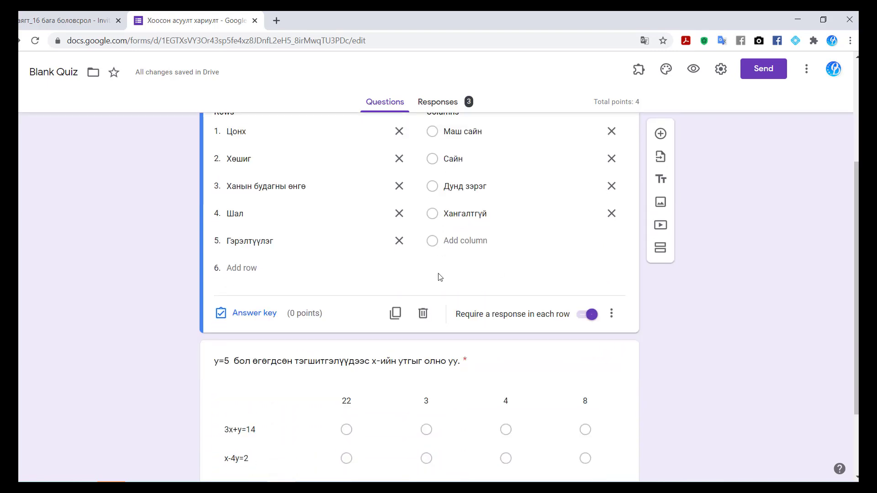
click(378, 266)
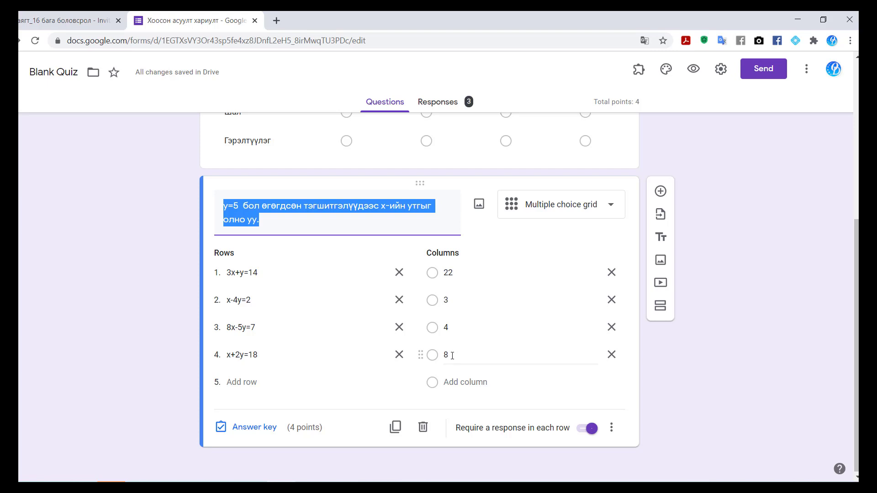
click(612, 430)
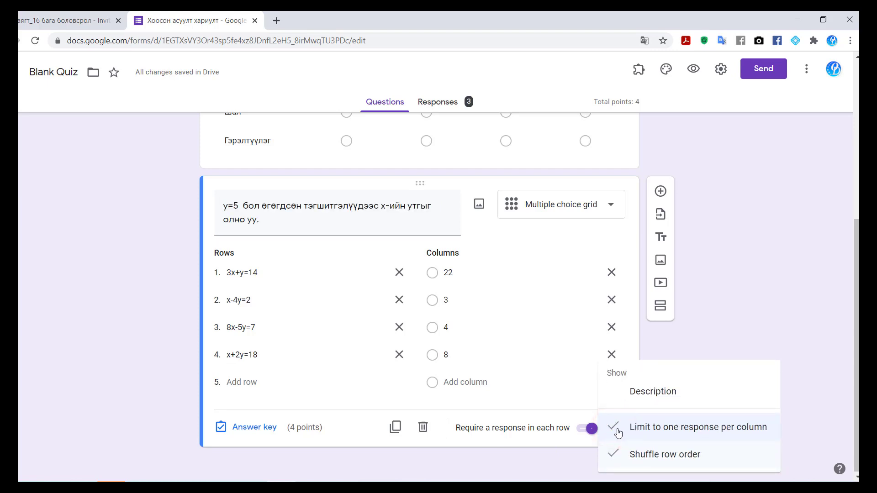
click(618, 431)
click(619, 432)
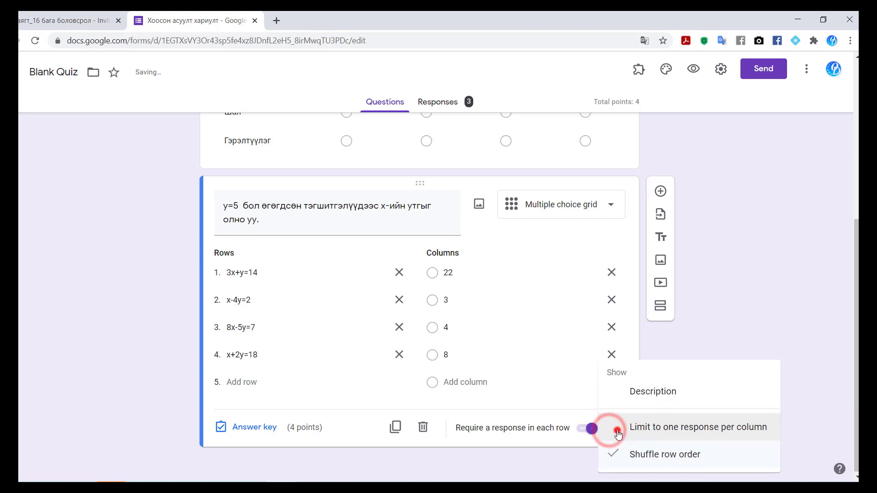
click(618, 432)
click(613, 428)
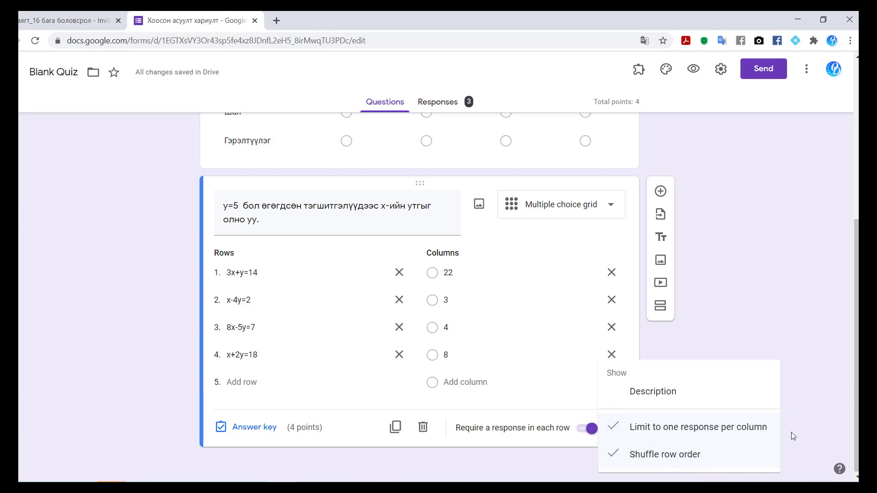
click(267, 430)
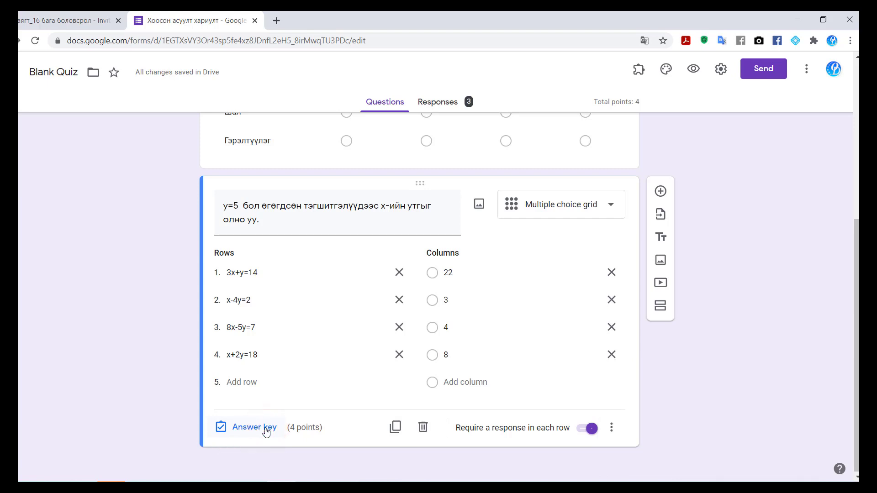
Step: In the y=5 question's answer key, keep 3 as the answer for 3x+y=14 and set every equation row to 2 points
click(267, 429)
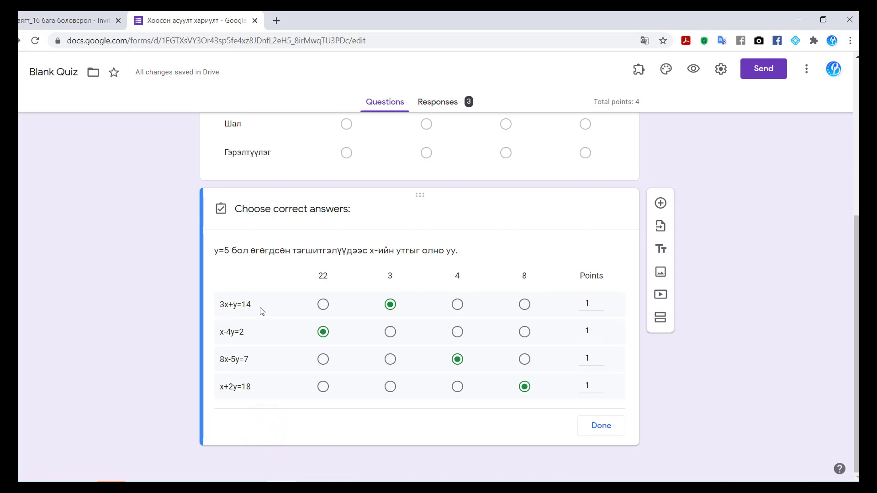
click(391, 305)
click(601, 302)
click(601, 329)
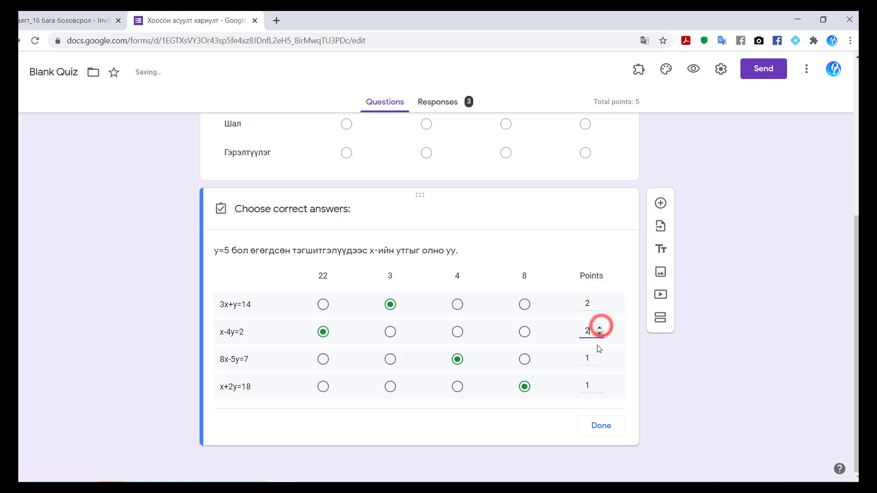
click(601, 356)
click(599, 383)
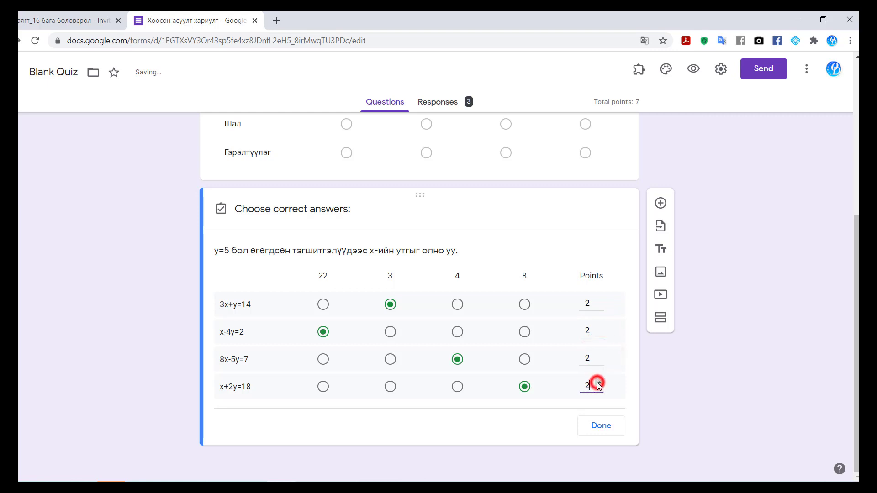
double_click(588, 303)
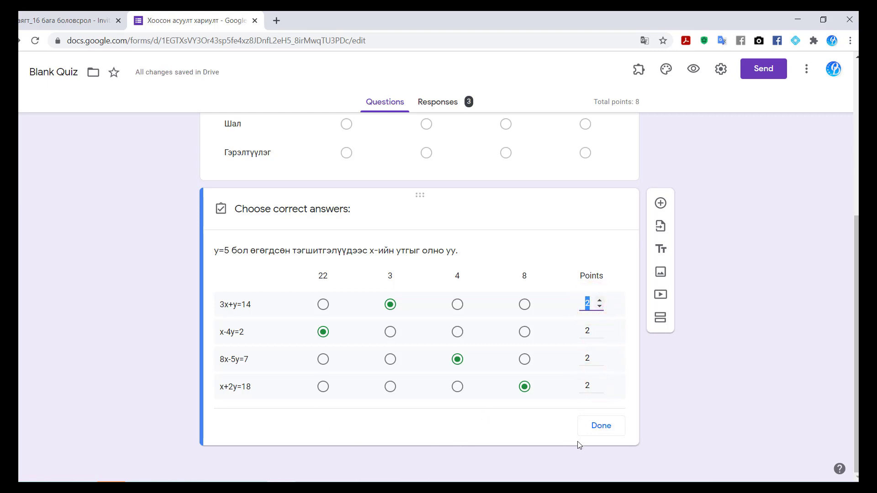
click(608, 428)
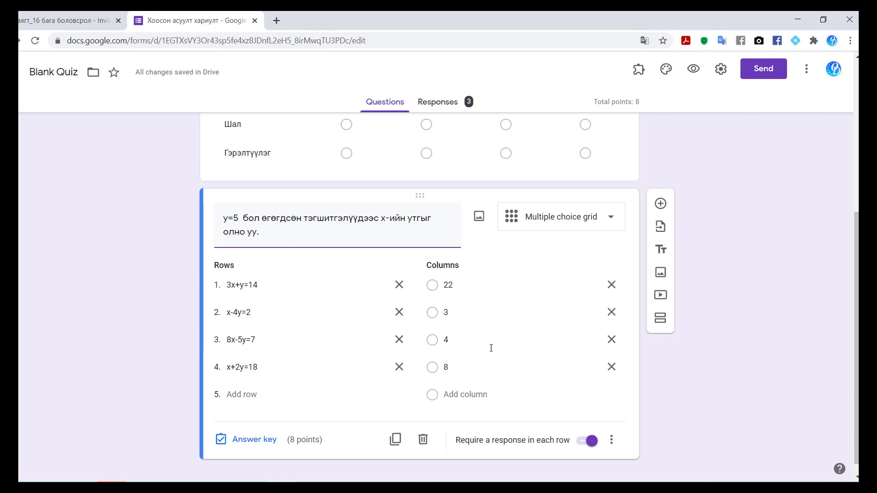
Step: Duplicate the y=5 equation question and delete the copy
scroll(418, 419, down, 1)
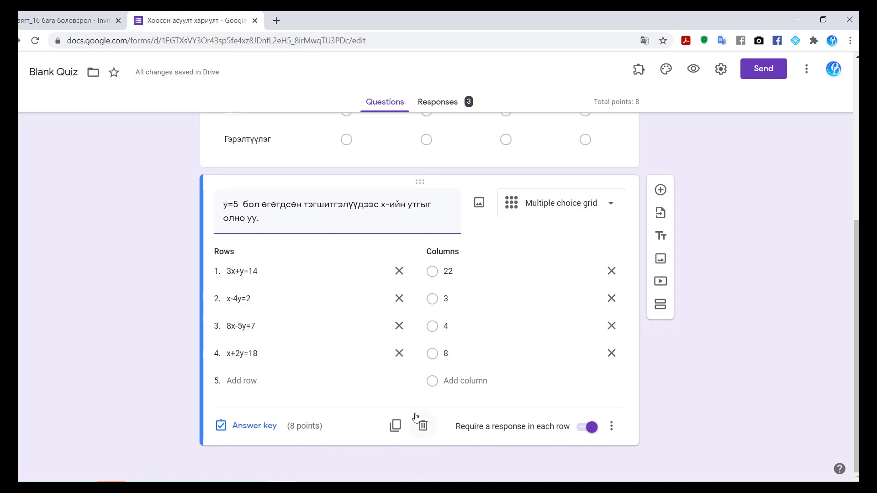
click(396, 426)
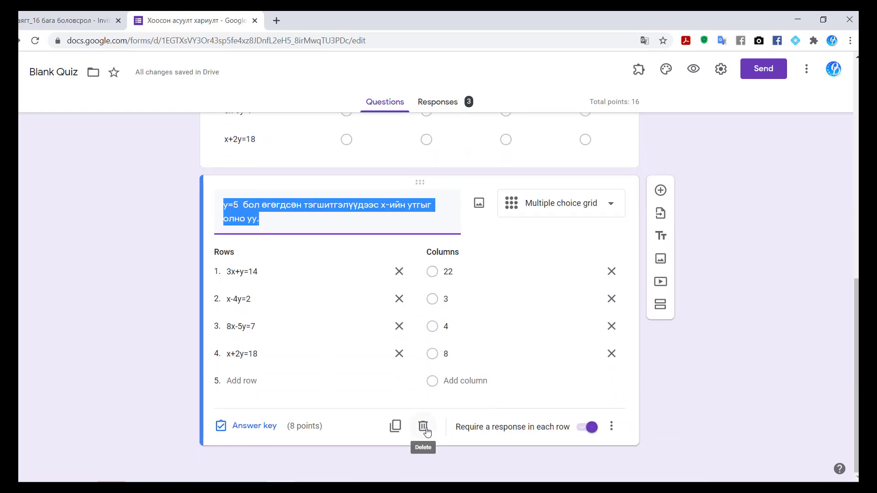
click(423, 427)
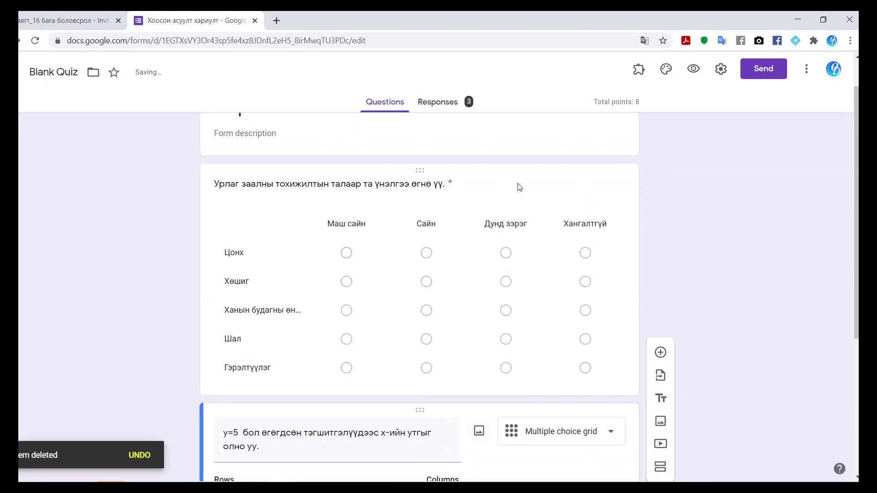
Step: Preview the form and answer the equation grid with 22 for 8x-5y=7, 3 for x+2y=18, 8 for x-4y=2 and 4 for 3x+y=14
click(694, 70)
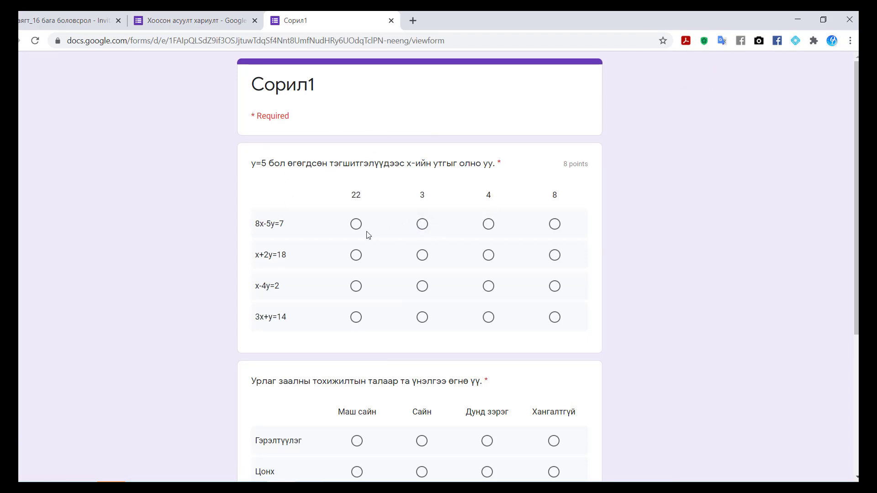
click(356, 224)
click(422, 255)
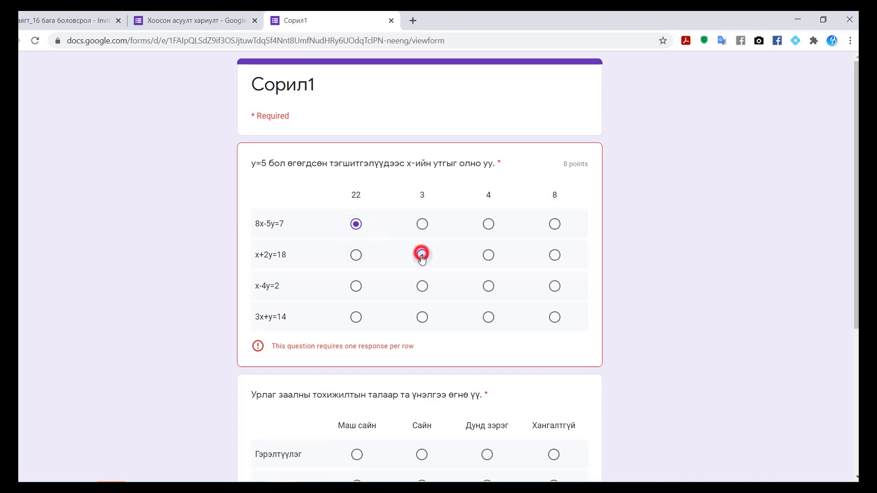
click(423, 287)
click(422, 315)
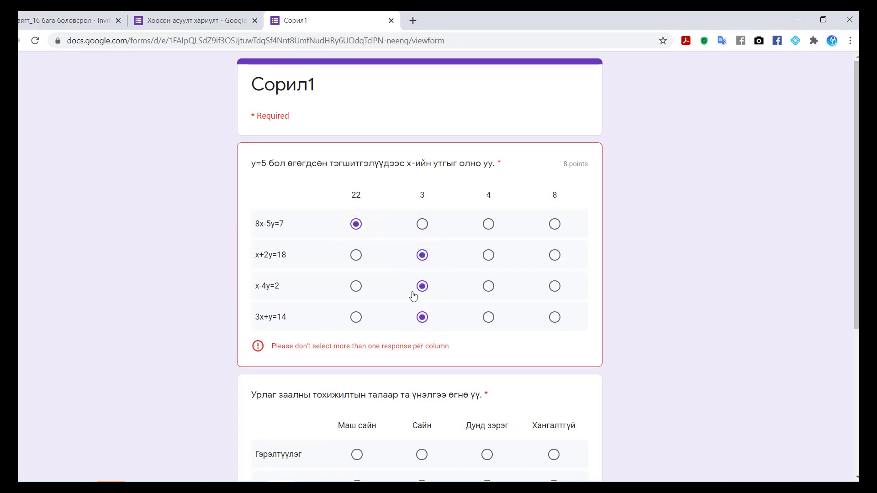
click(488, 317)
click(553, 289)
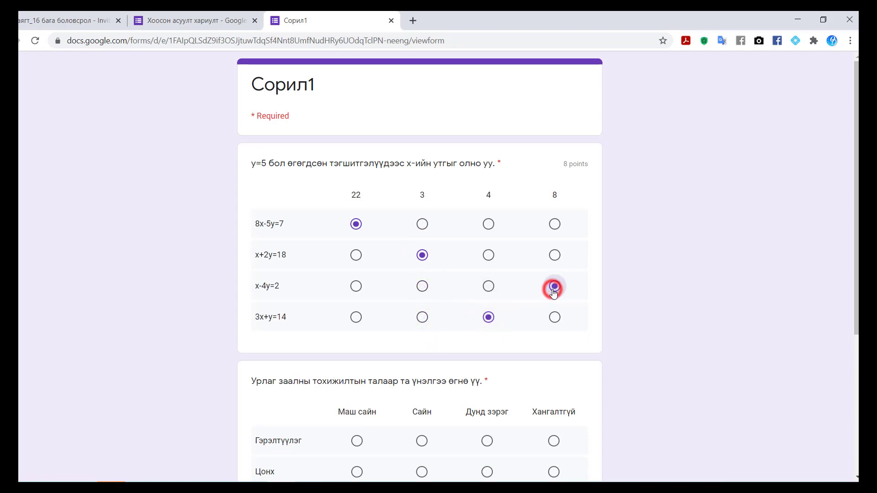
Step: Rate Гэрэлтүүлэг, Шал and Хөшиг as Маш сайн, rate Цонх and Ханын будагны өнгө as Сайн, and submit the form
scroll(478, 254, down, 5)
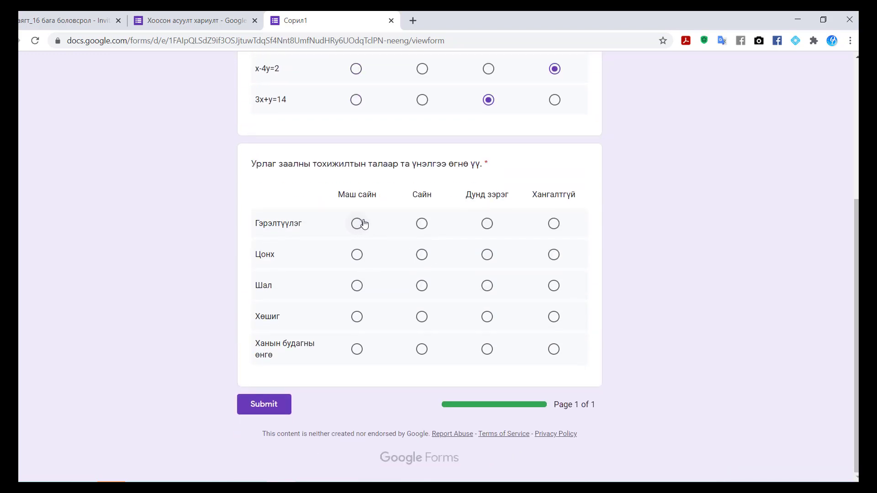
click(357, 223)
click(422, 255)
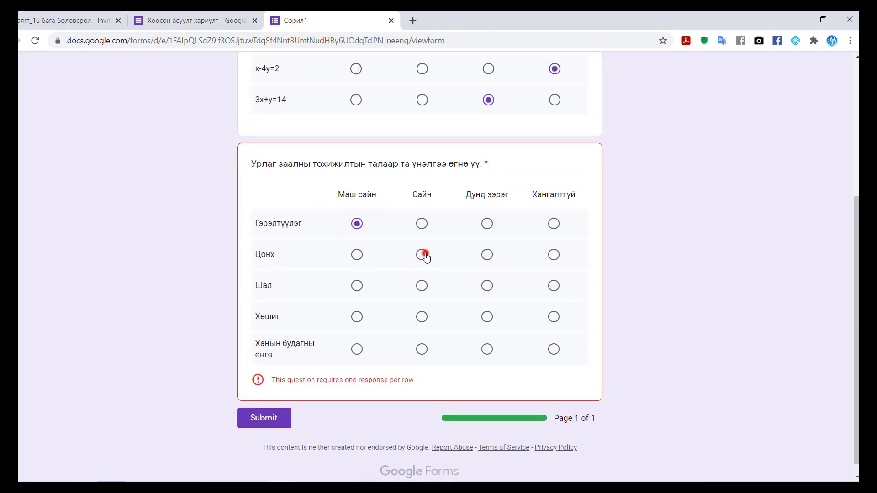
click(357, 287)
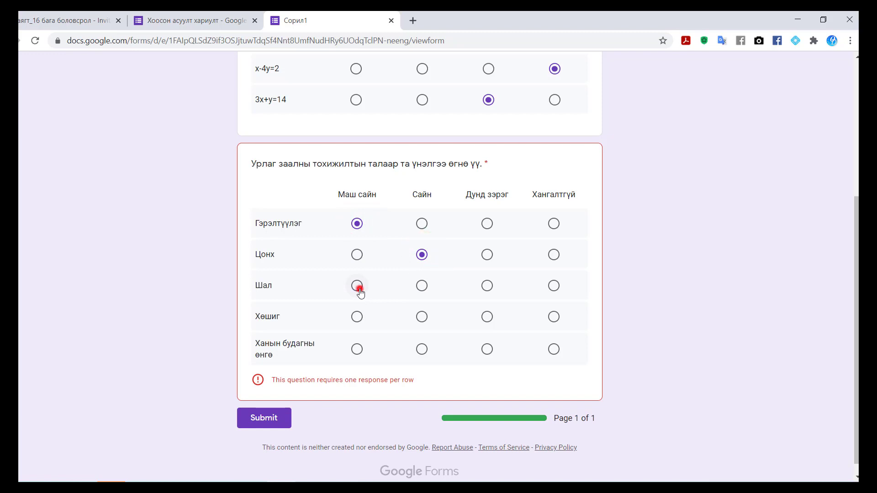
click(355, 317)
click(422, 349)
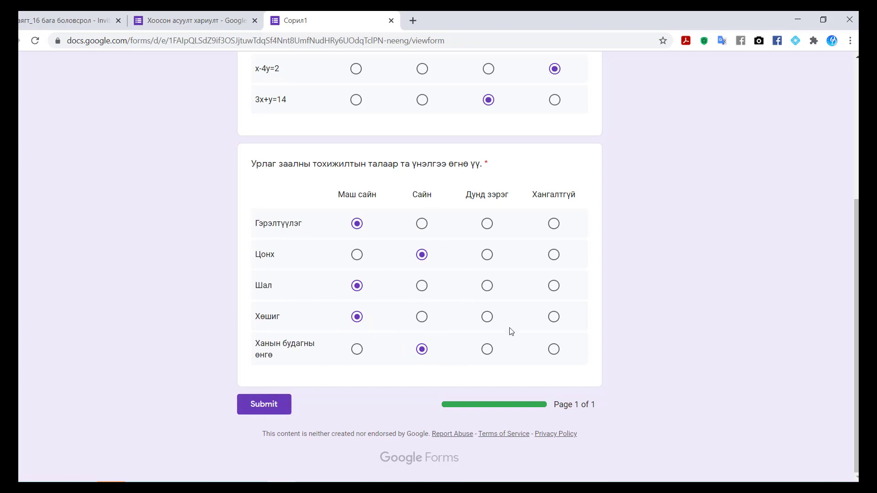
click(268, 414)
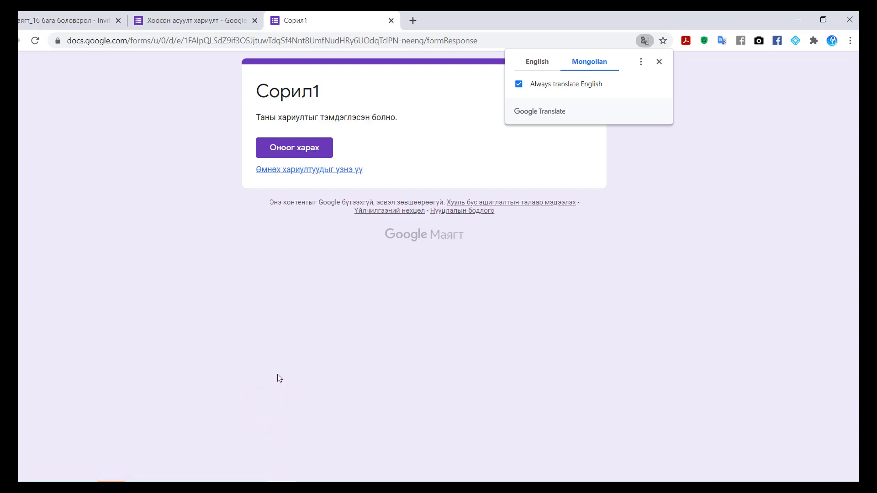
Step: Open the score of the submitted quiz and examine the graded equation rows, the correct answers and the rating responses
click(307, 153)
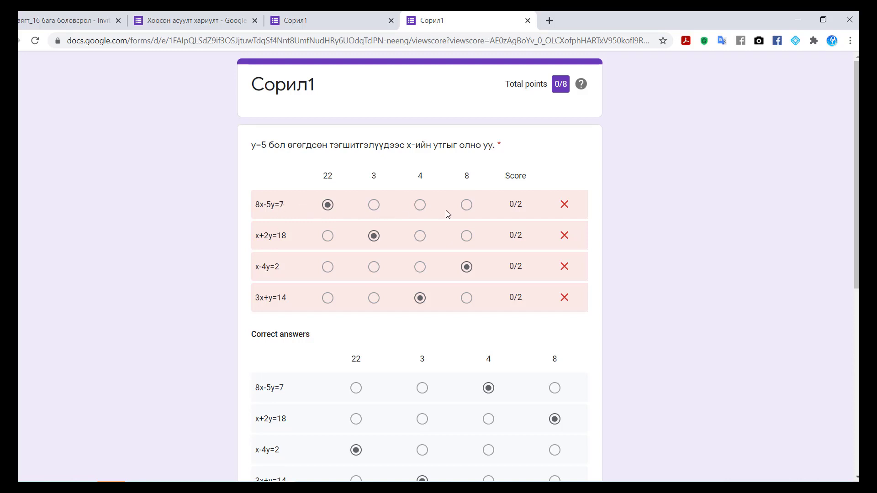
scroll(419, 314, down, 1)
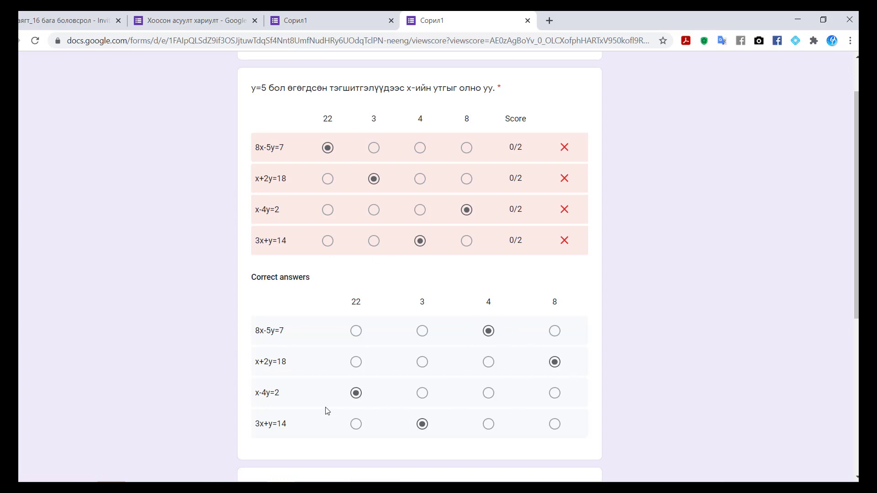
scroll(436, 401, down, 4)
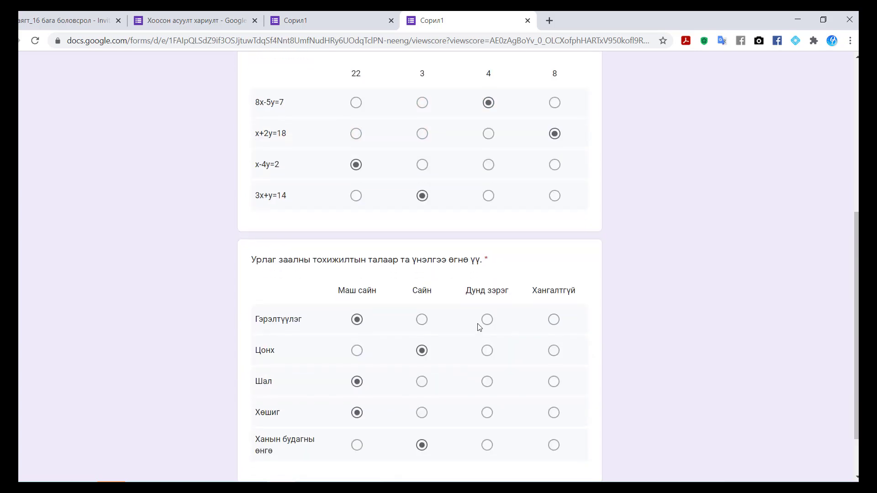
scroll(513, 333, down, 2)
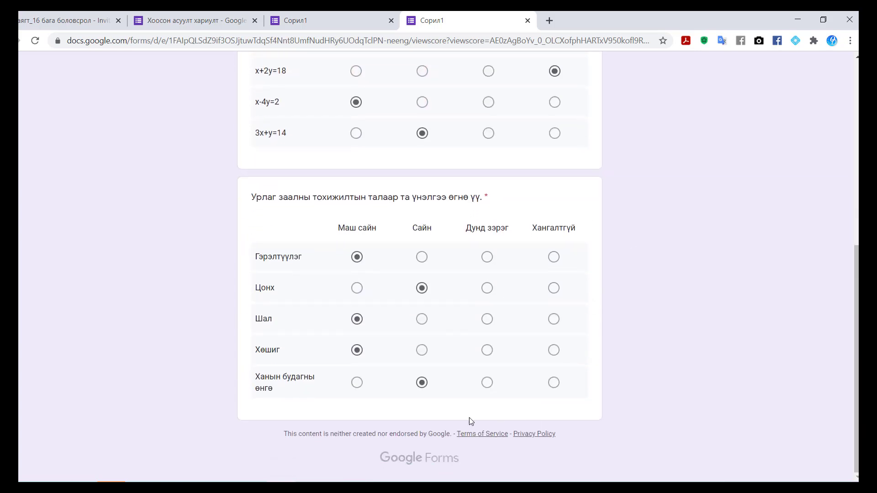
scroll(478, 357, up, 1)
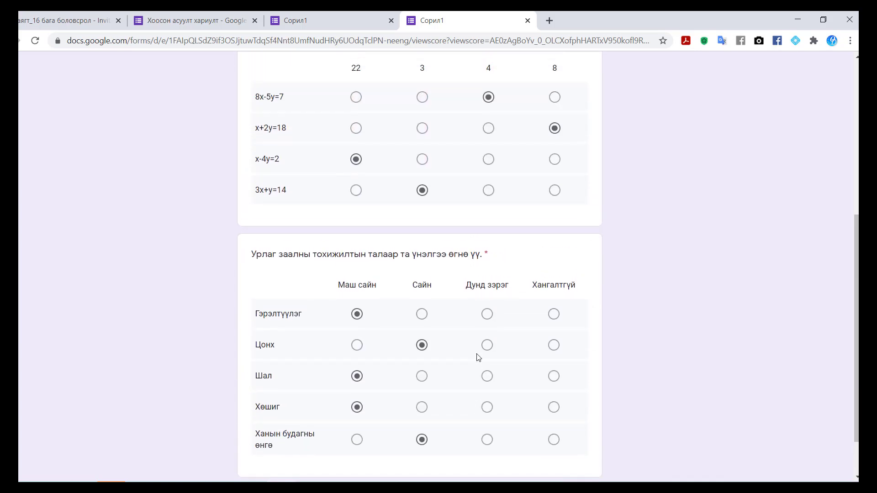